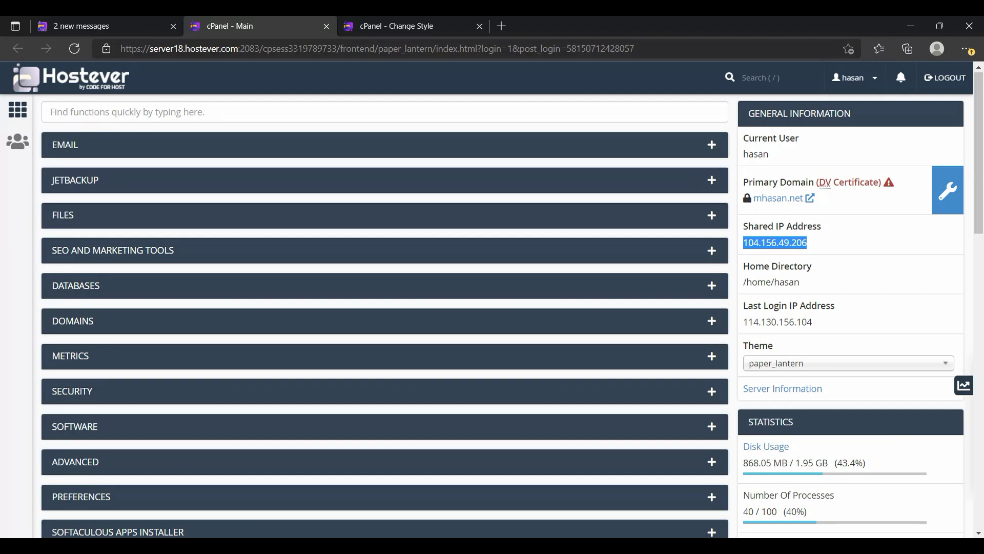
# Open Email Accounts from the expanded EMAIL section of the cPanel home page.
pyautogui.click(712, 144)
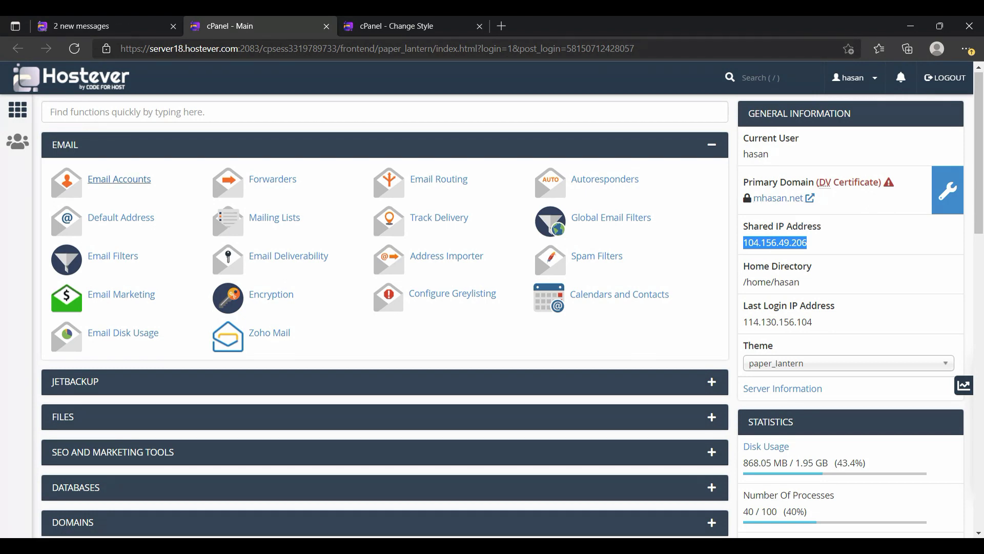
pyautogui.click(119, 178)
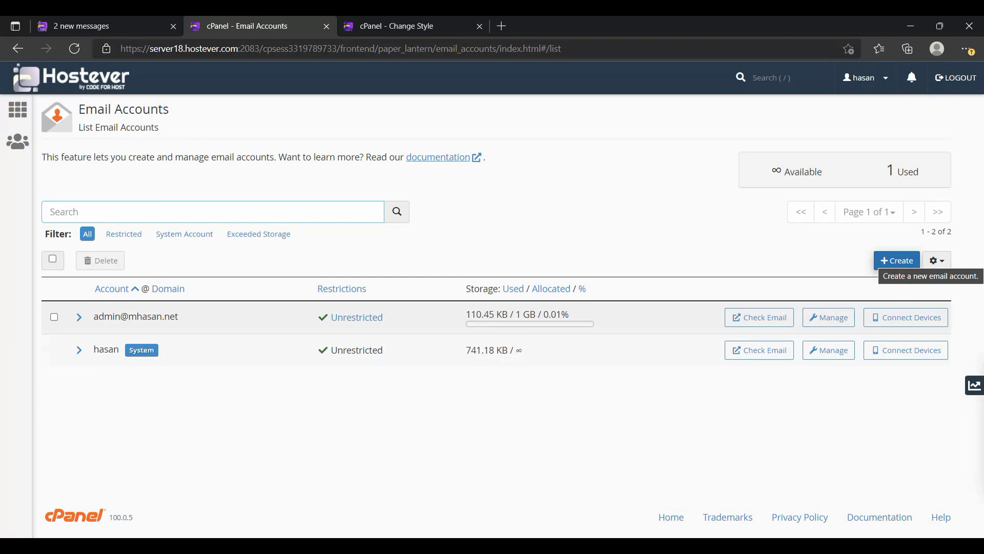
# Start a new email account, checking the domain list but keeping mhasan.net.
pyautogui.click(897, 260)
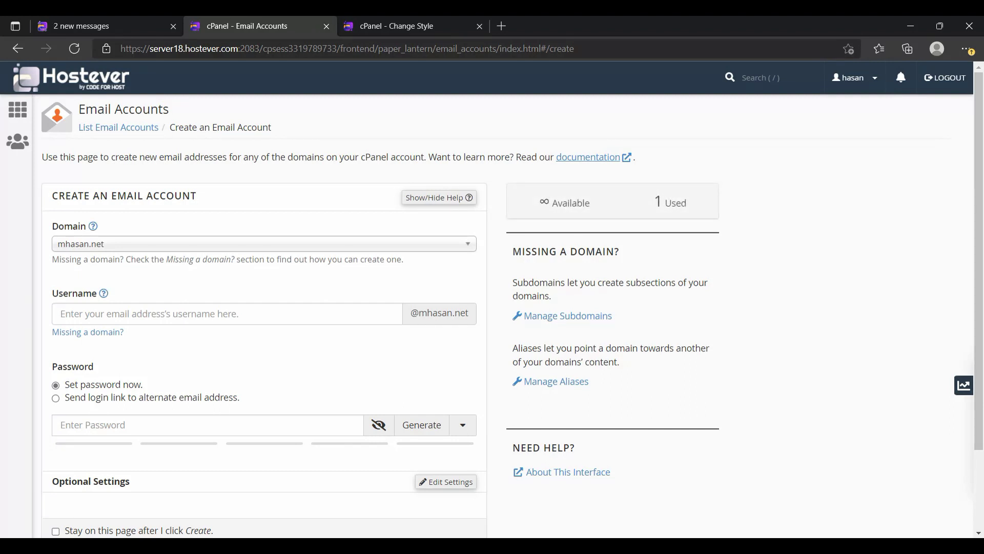
pyautogui.click(264, 244)
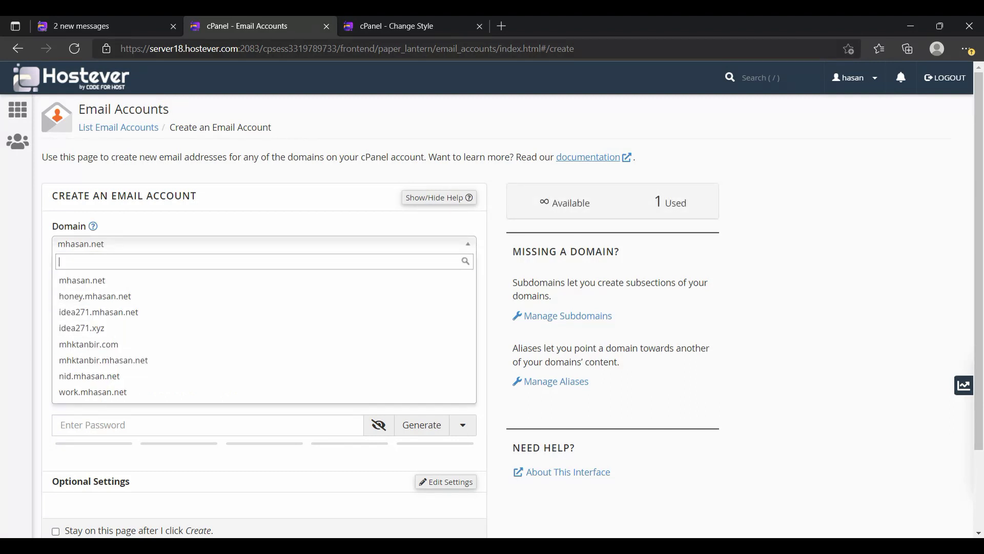
pyautogui.click(500, 343)
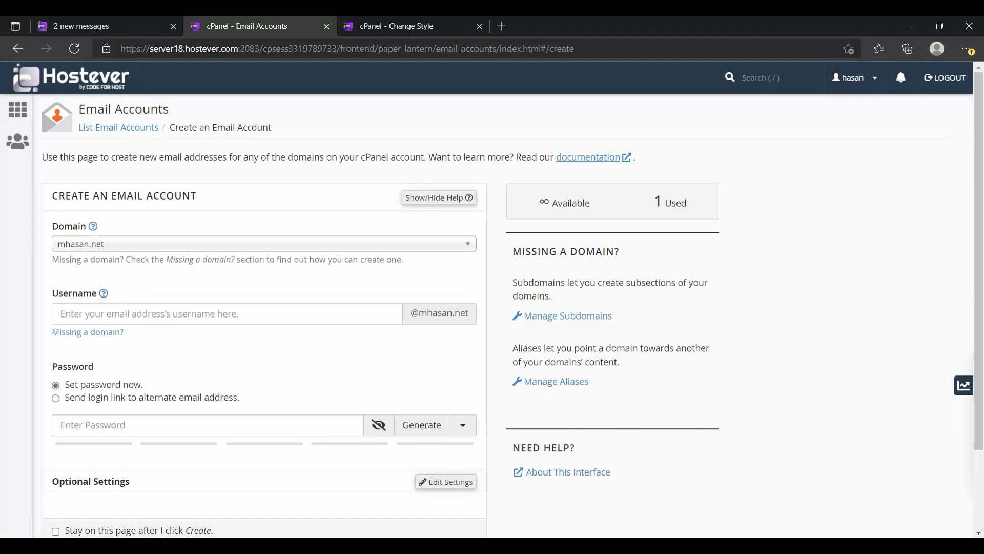
pyautogui.click(227, 314)
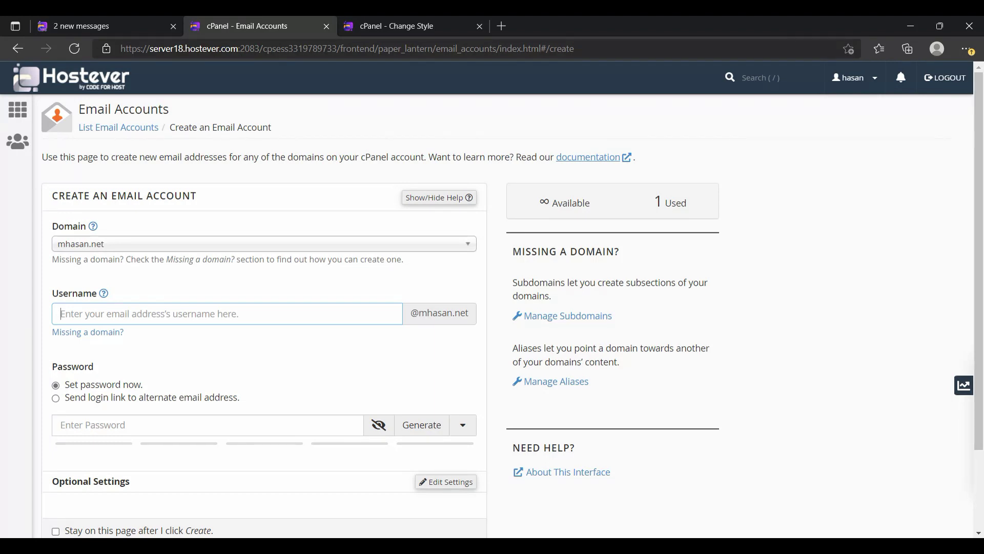
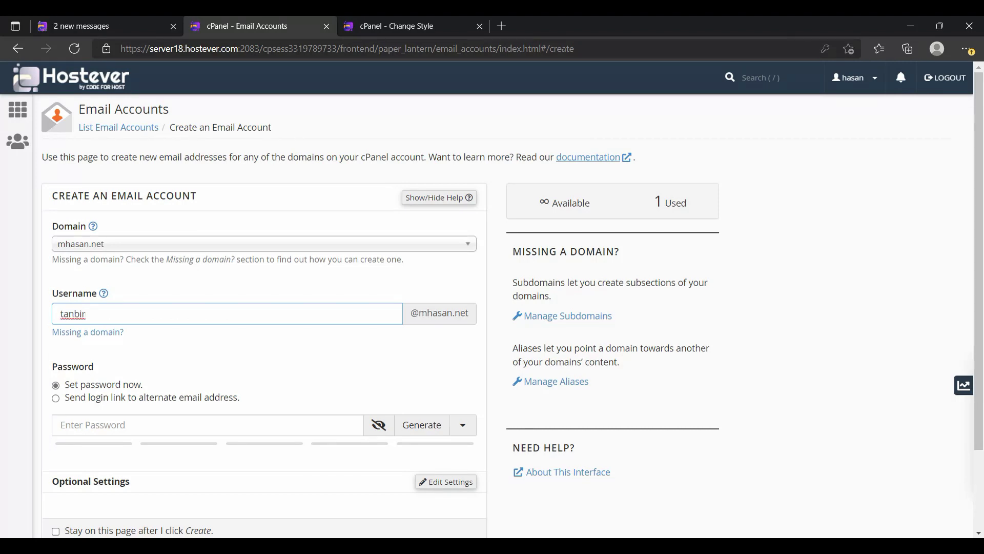
# Enter the new username, try the login-link option, return to Set password now, and type a strong password.
pyautogui.scroll(-1, 507, 307)
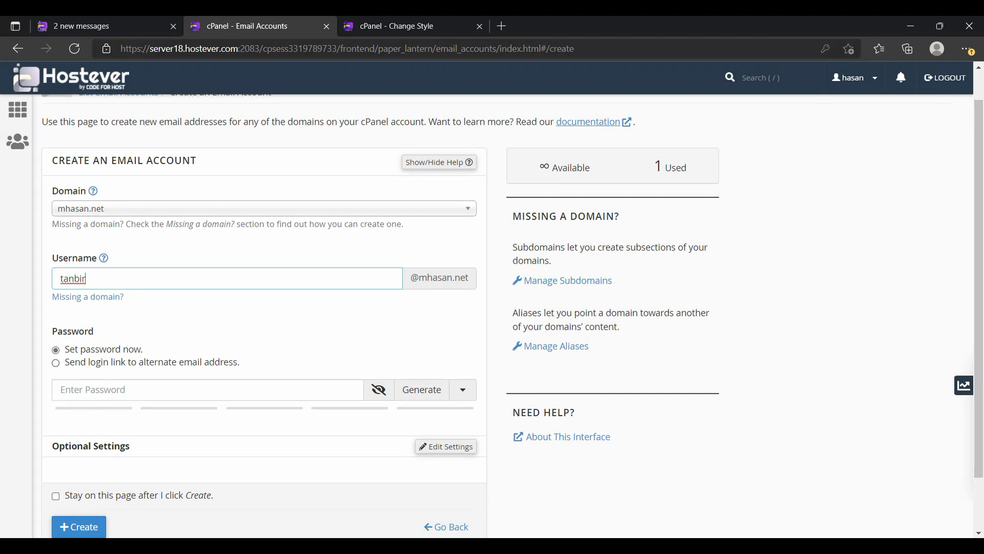
pyautogui.scroll(-2, 508, 308)
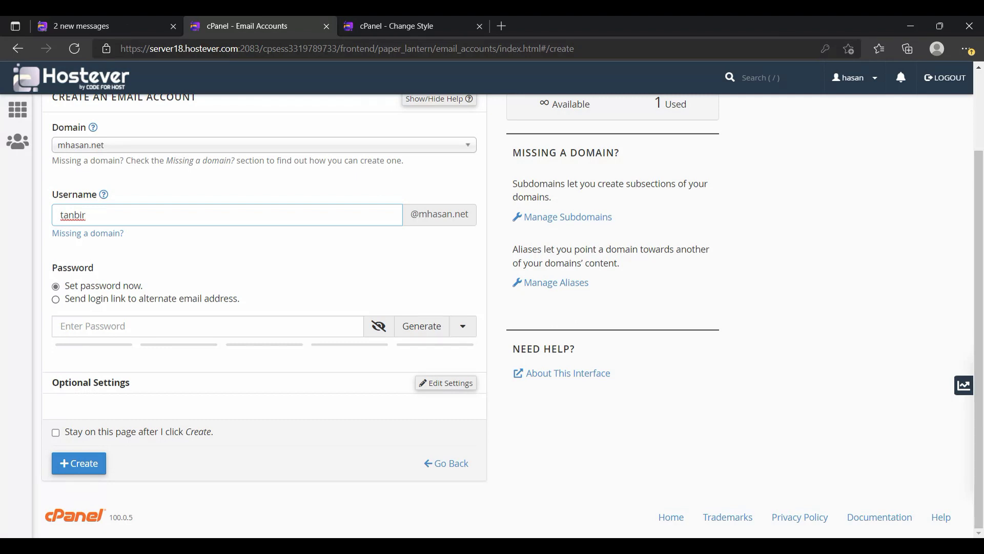
pyautogui.click(56, 299)
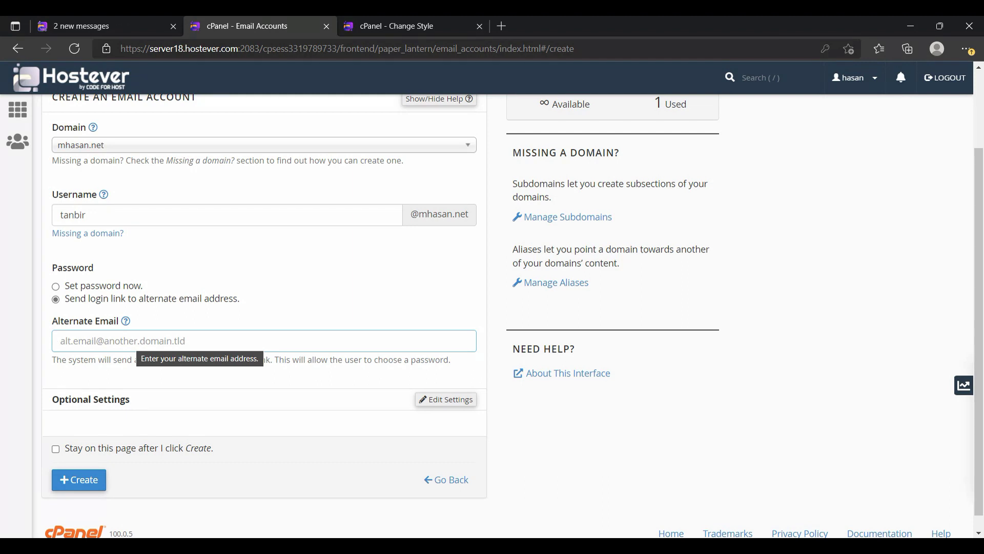
pyautogui.click(56, 287)
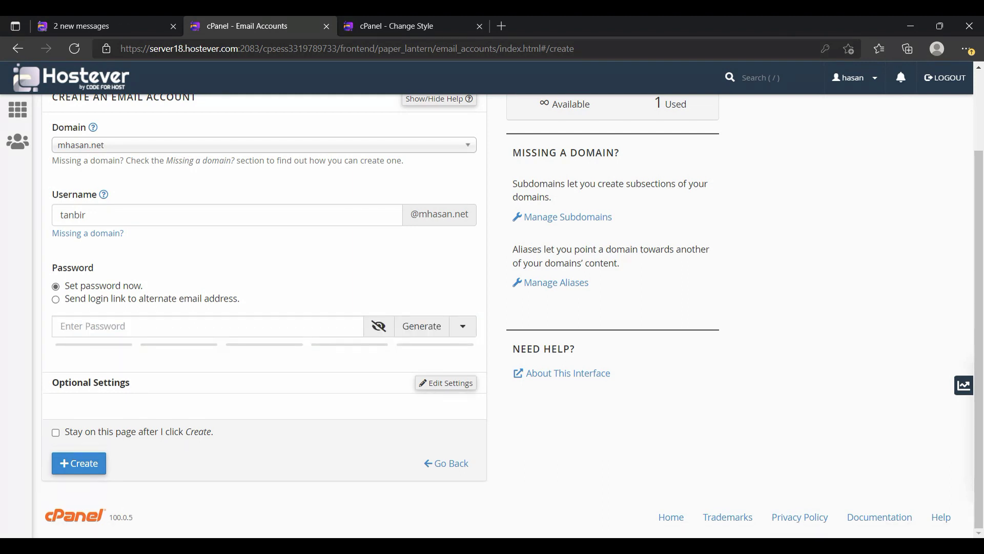
pyautogui.click(131, 327)
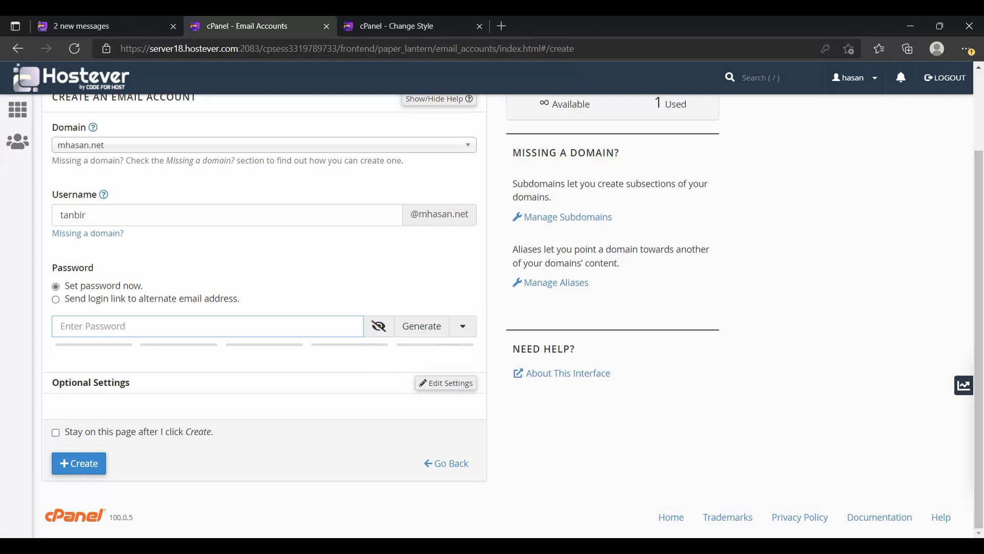
pyautogui.write('t')
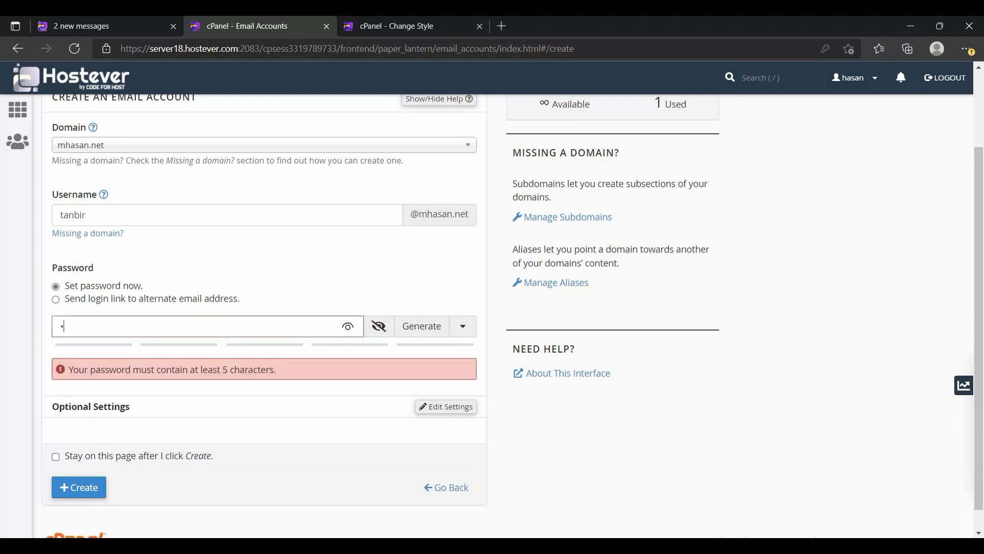
pyautogui.write('••••••••')
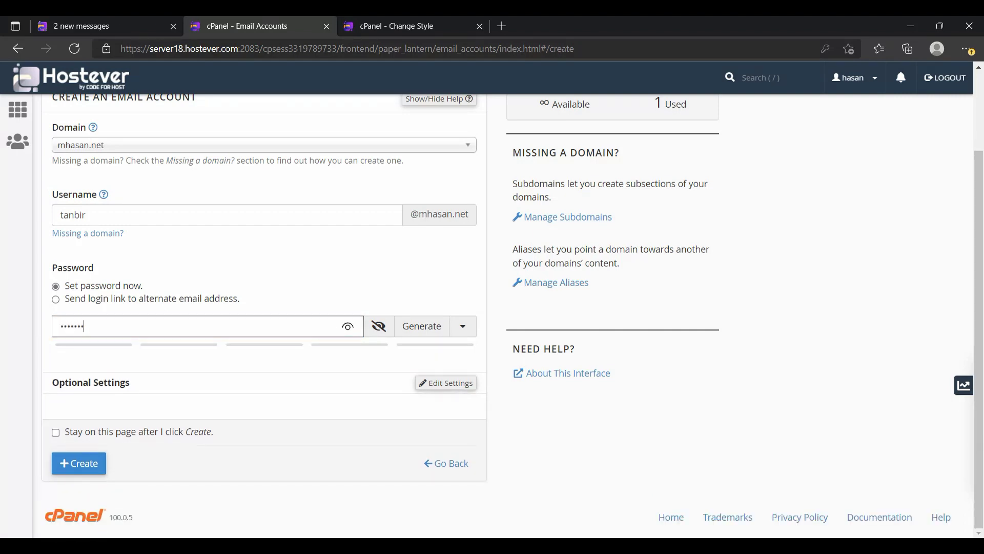
pyautogui.write('••')
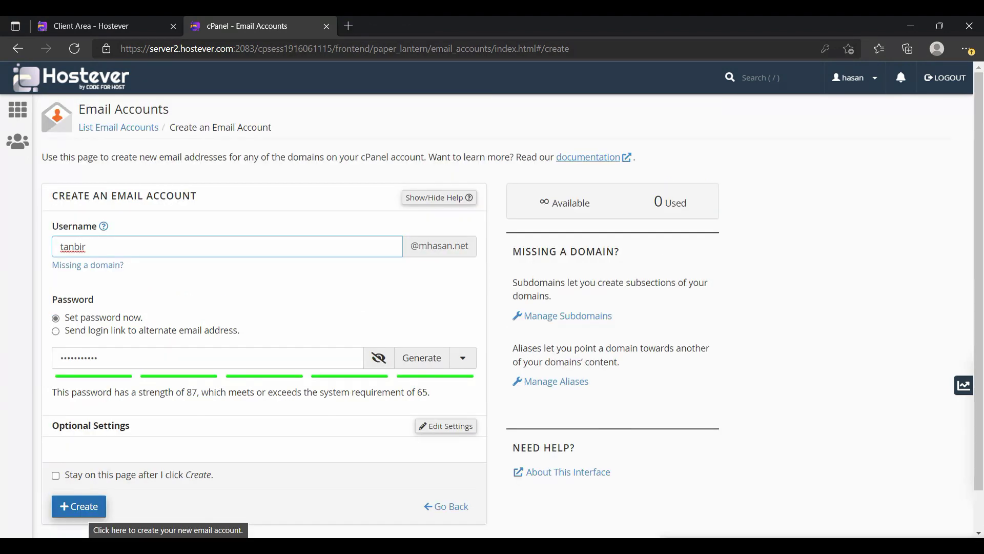
# Create the 1 GB mailbox without saving the password, and glance at its Roundcube inbox.
pyautogui.click(82, 507)
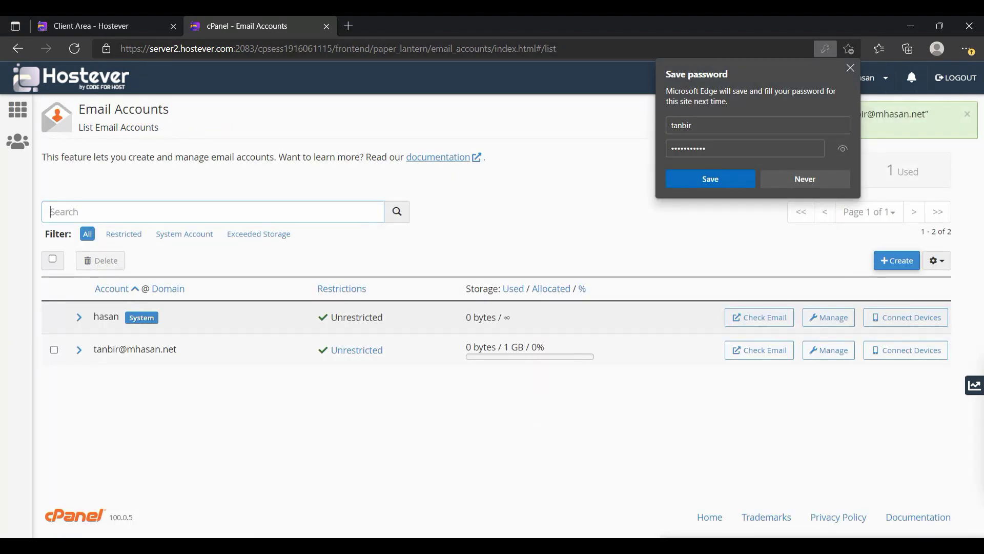
pyautogui.click(805, 179)
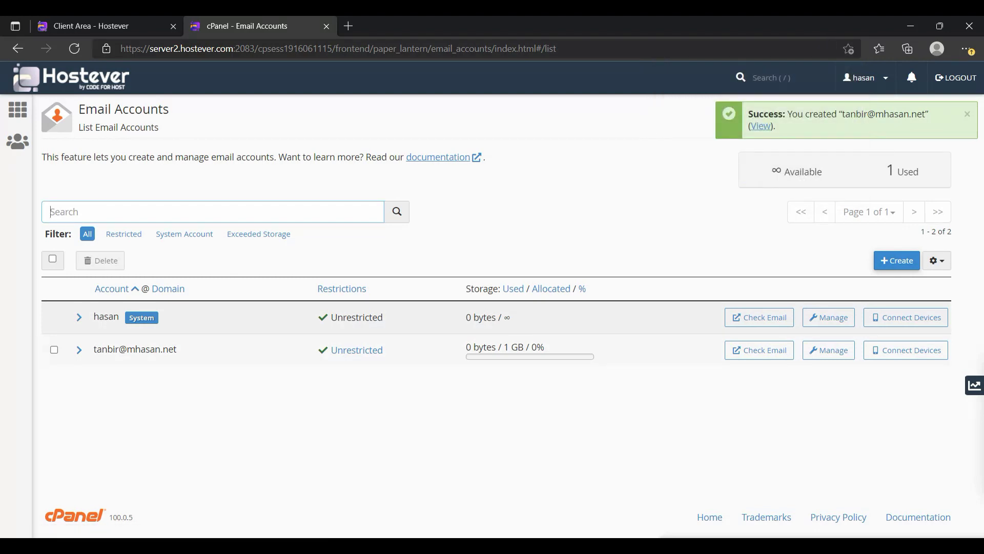
pyautogui.click(759, 349)
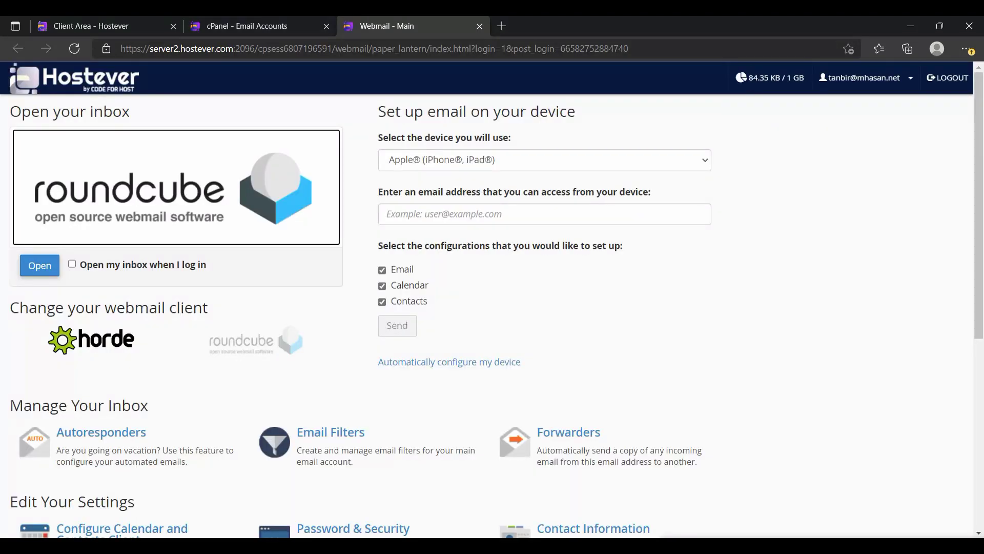
pyautogui.click(40, 266)
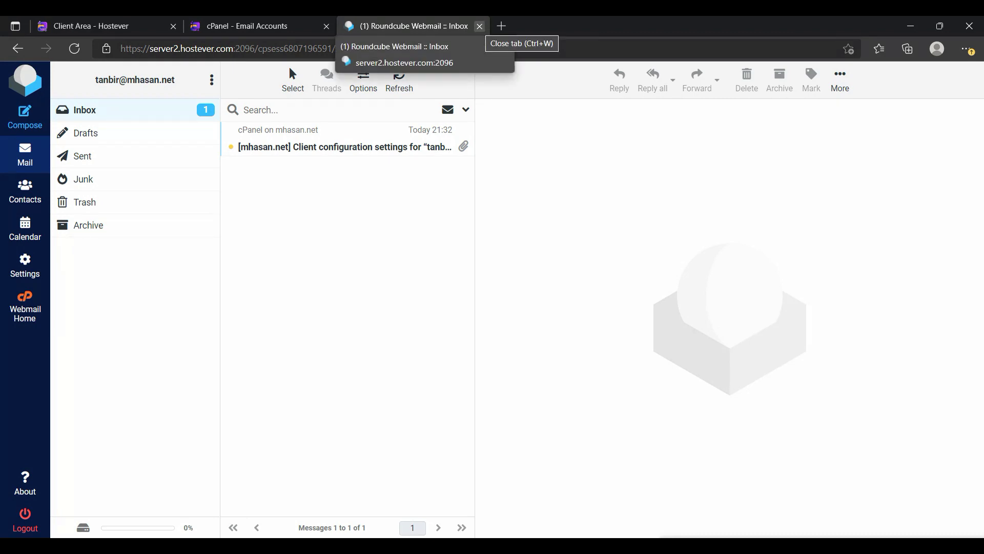
pyautogui.click(479, 26)
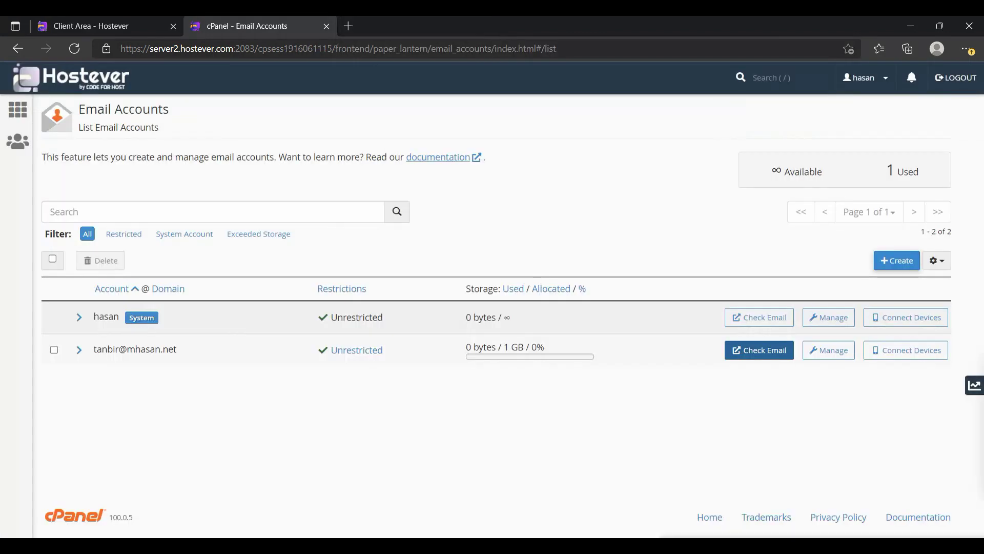
# Review the mail-client settings (IMAP 993, POP3 995, SMTP 465), then return to Email Accounts.
pyautogui.click(759, 350)
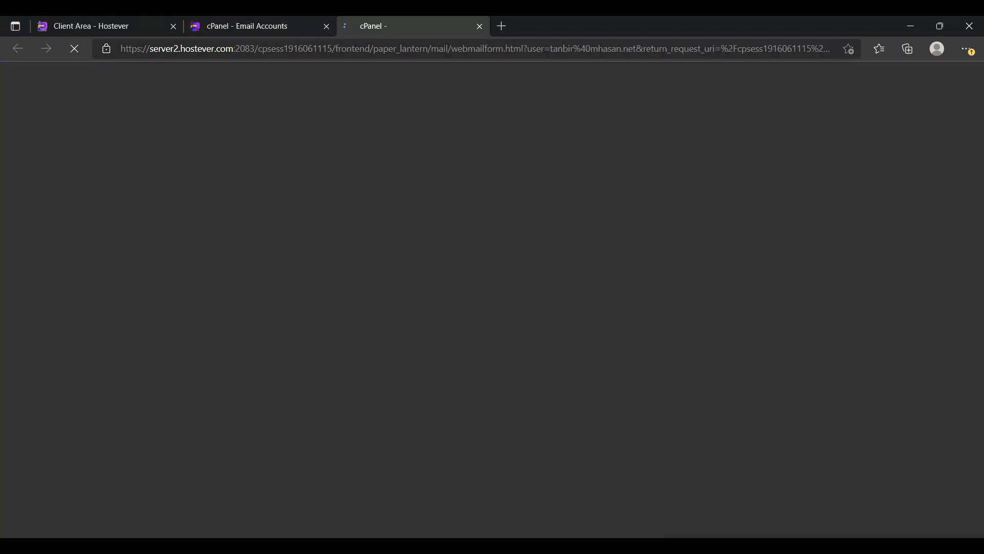
pyautogui.scroll(-4, 128, 452)
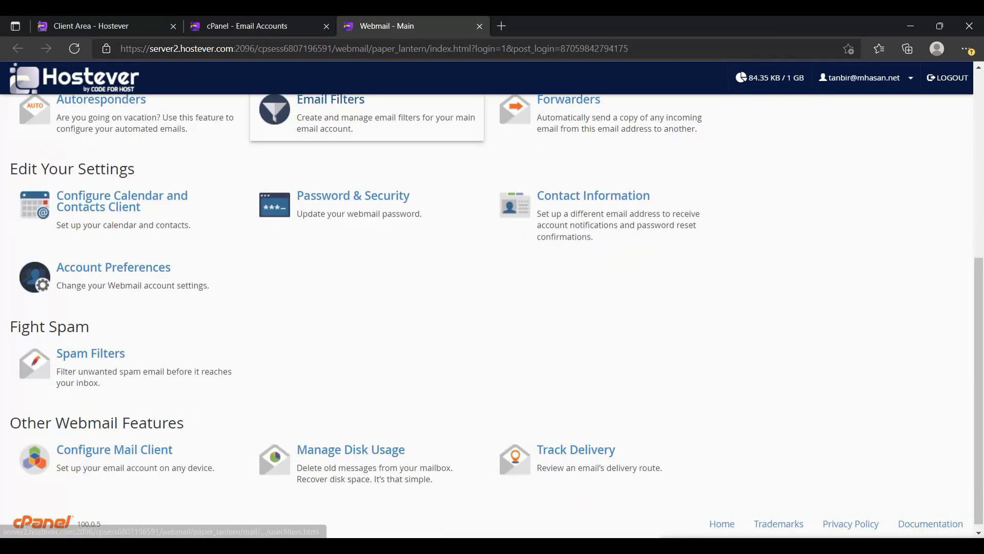
pyautogui.click(114, 443)
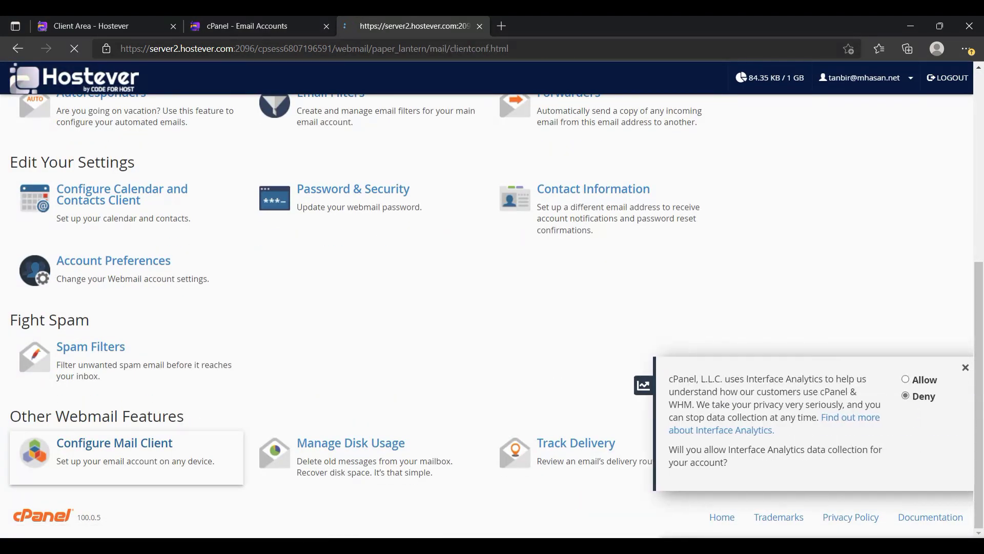
pyautogui.scroll(-5, 114, 443)
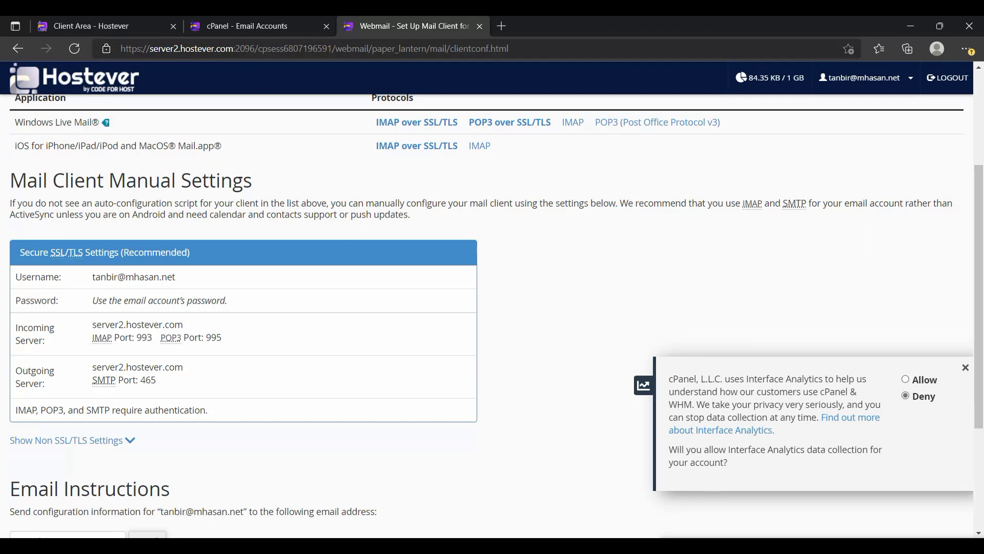
pyautogui.scroll(3, 492, 308)
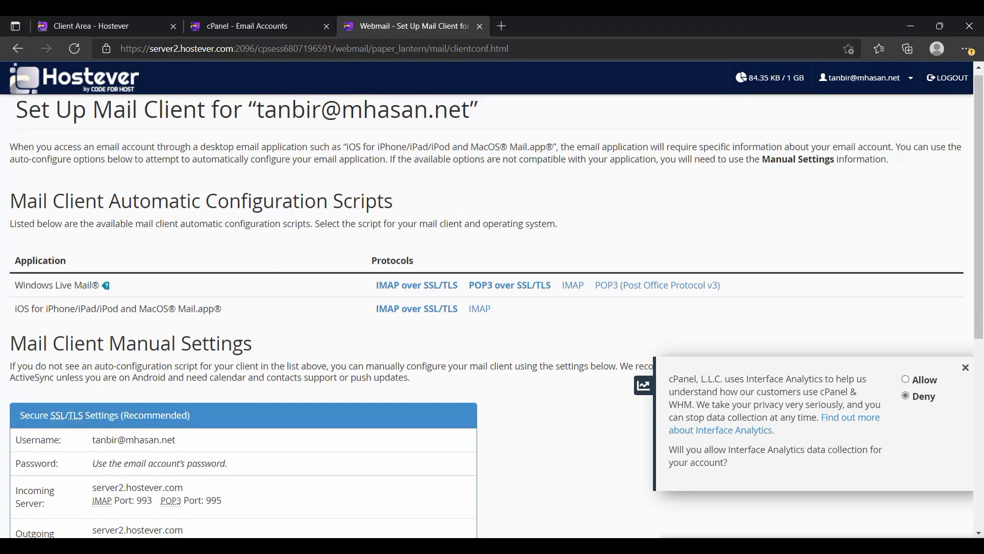
pyautogui.scroll(-3, 492, 308)
pyautogui.scroll(-3, 493, 308)
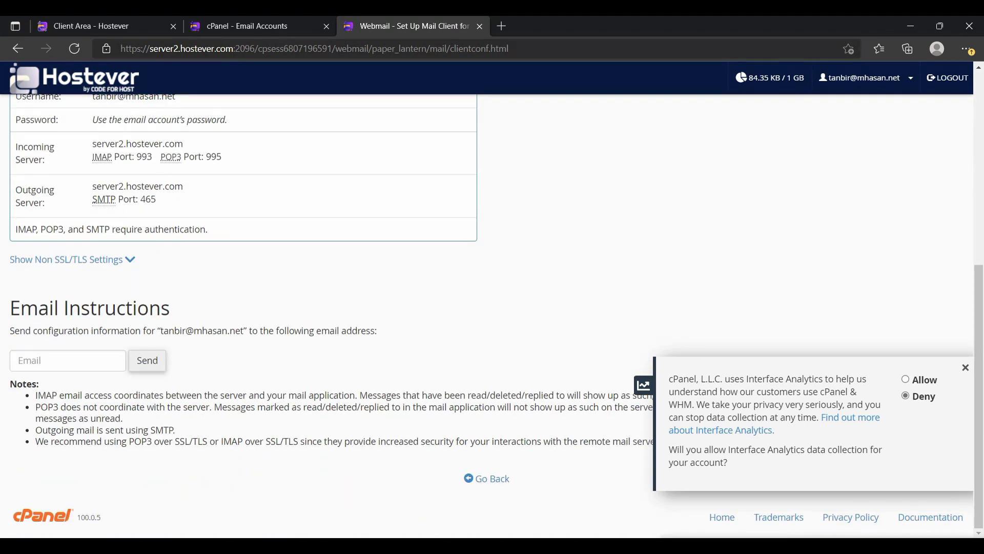
pyautogui.hotkey('ctrl', 'shift', 'Tab')
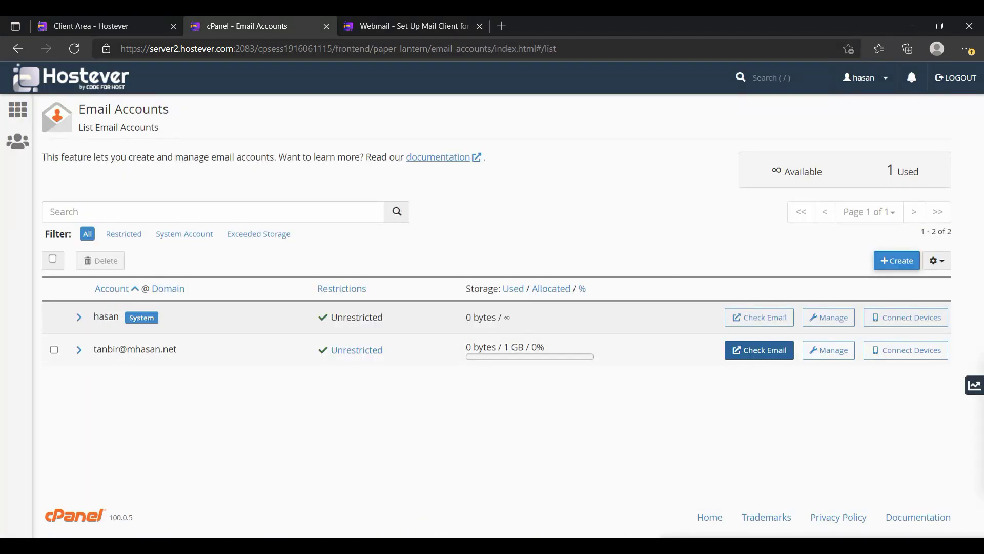
# Inspect the new mailbox's management settings: 1024 MB storage and all restrictions allowed.
pyautogui.click(829, 350)
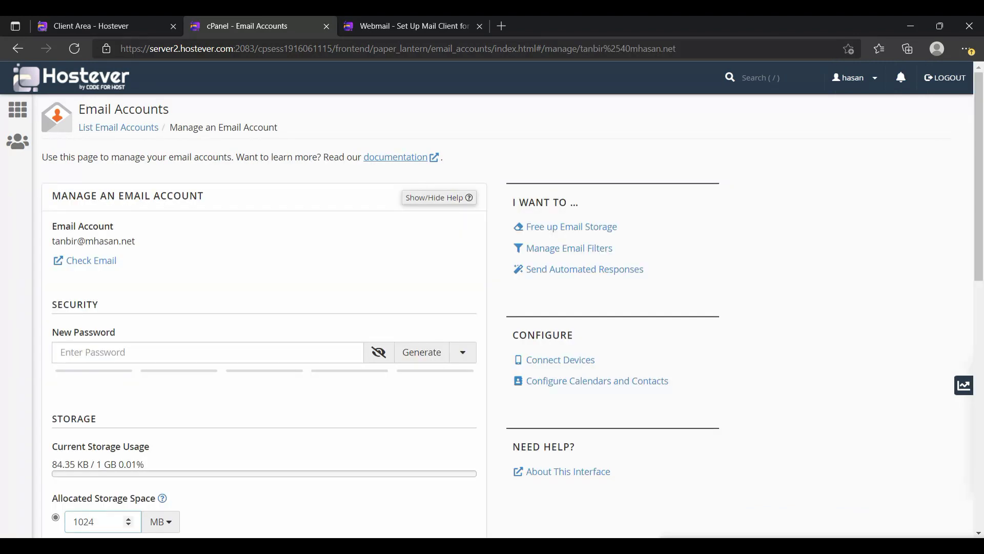
pyautogui.scroll(-3, 94, 334)
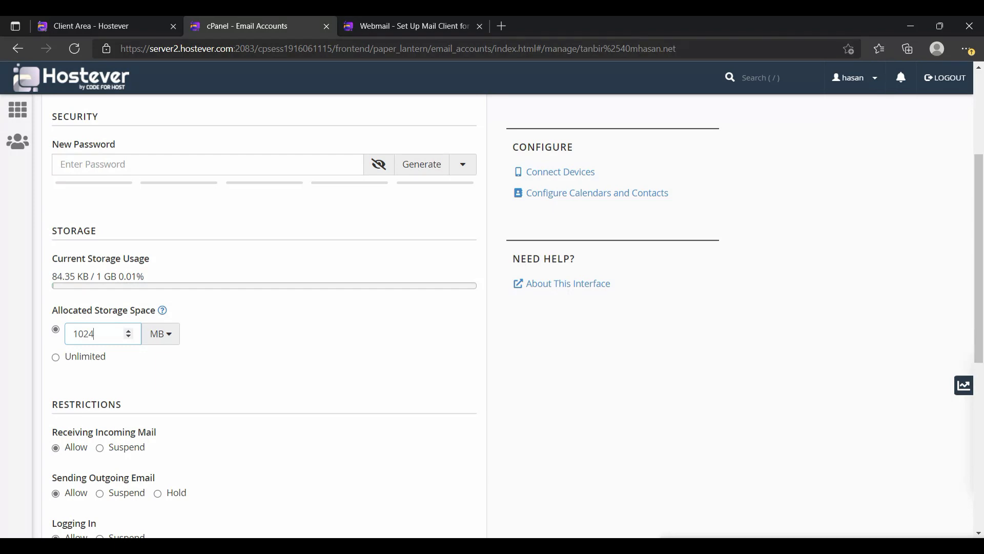
pyautogui.scroll(-2, 94, 334)
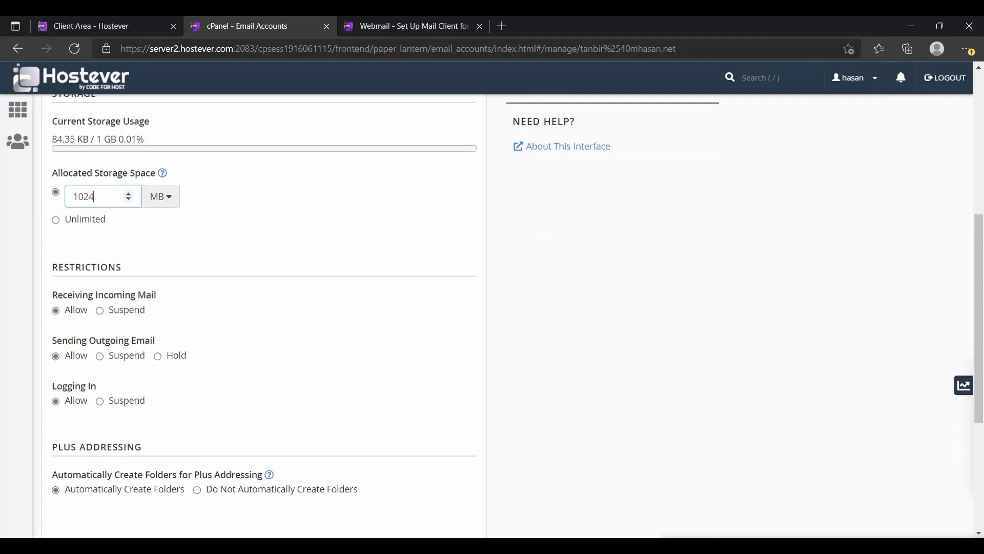
pyautogui.scroll(-2, 264, 316)
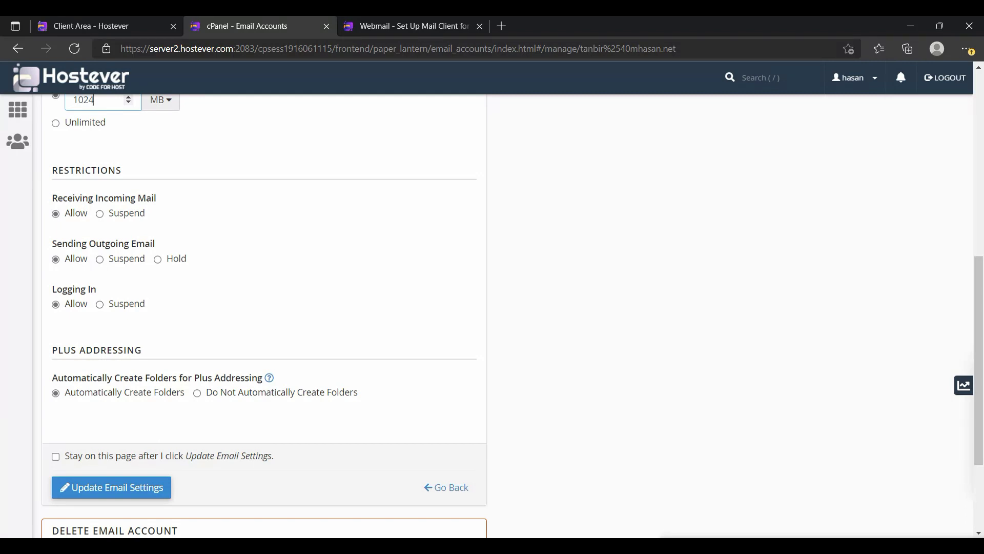
pyautogui.scroll(-1, 264, 316)
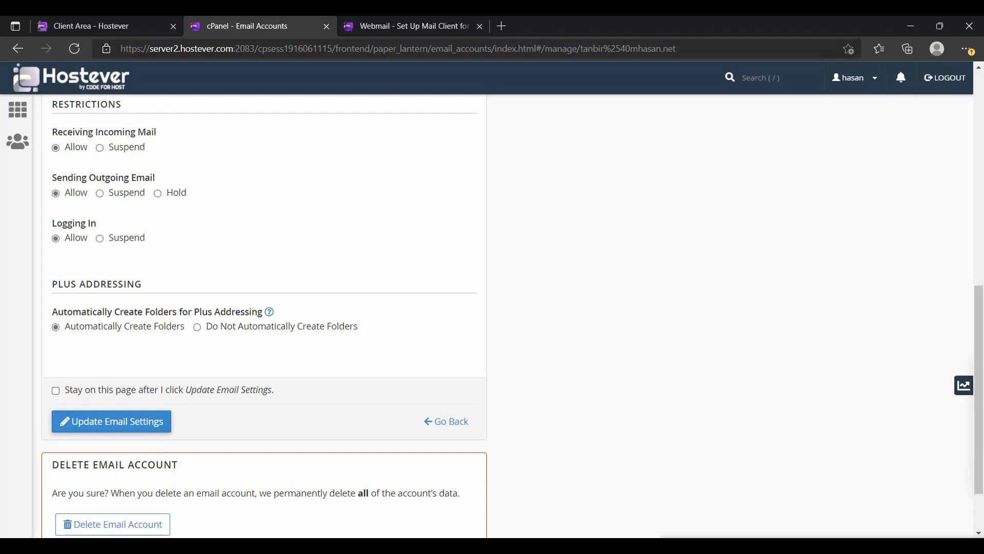
pyautogui.scroll(-1, 264, 316)
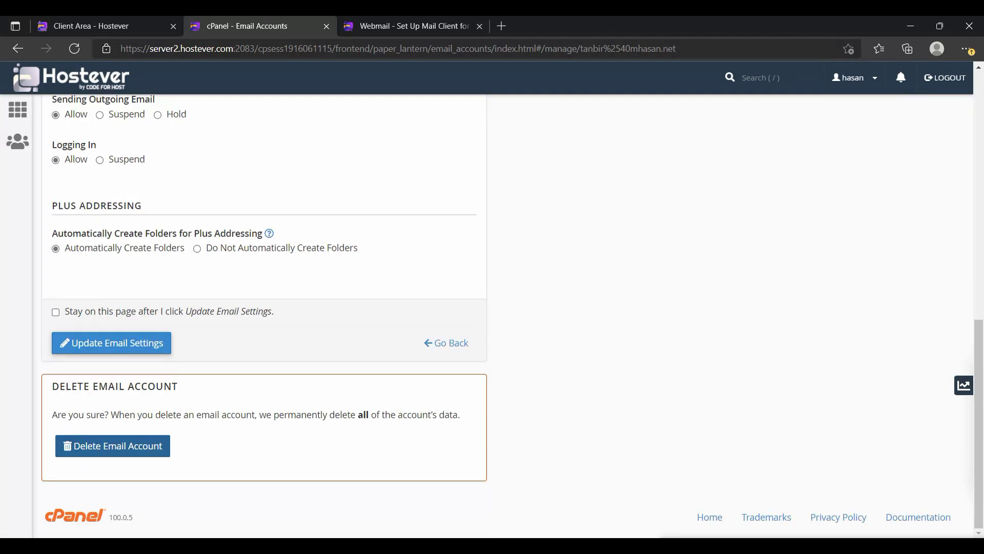
pyautogui.scroll(7, 264, 316)
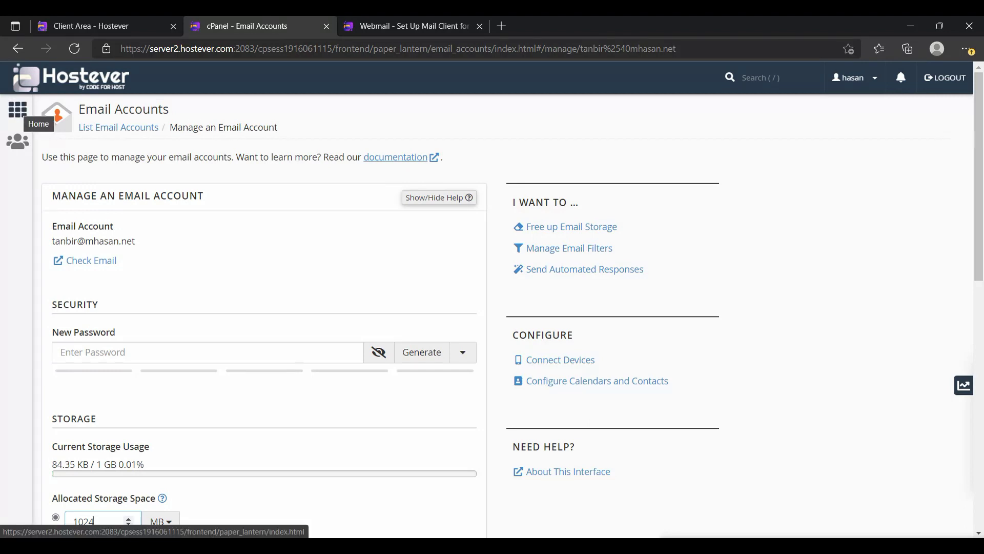
# Go back to the cPanel home page and open Forwarders.
pyautogui.click(18, 109)
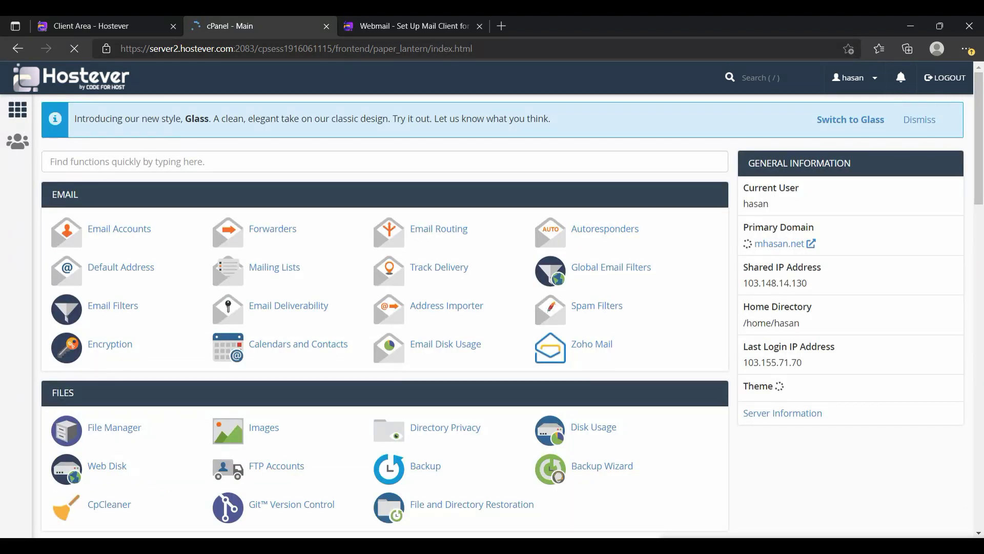
pyautogui.click(273, 229)
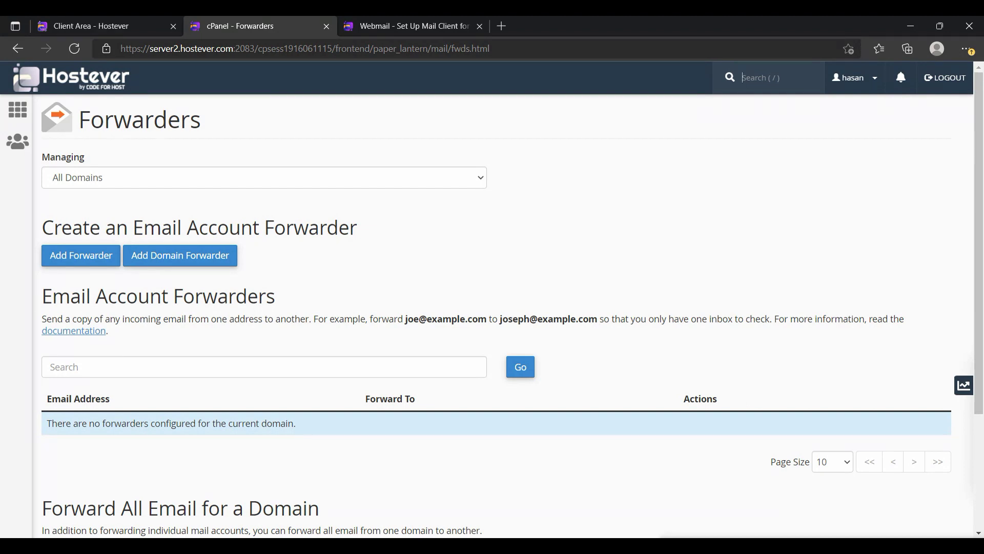
pyautogui.click(264, 177)
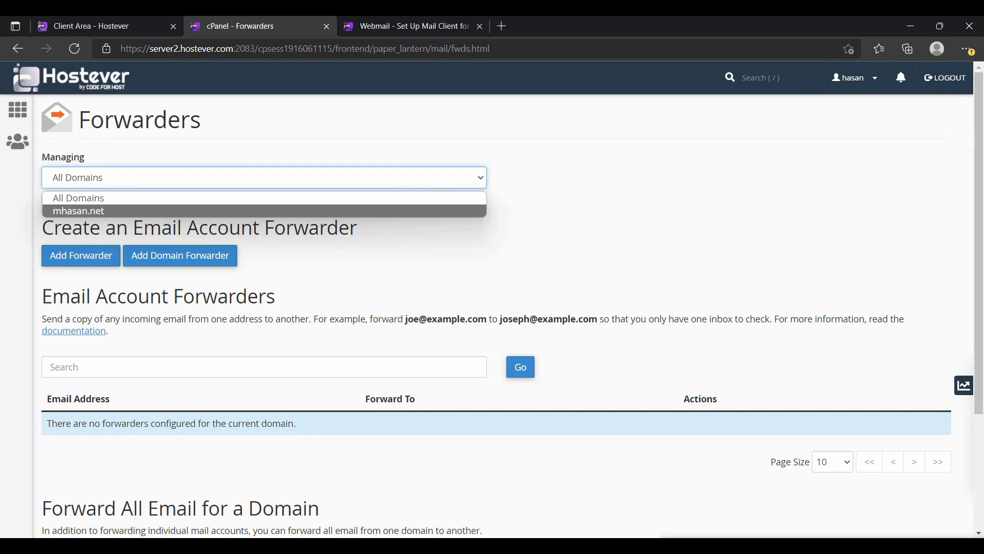
pyautogui.scroll(-2, 492, 307)
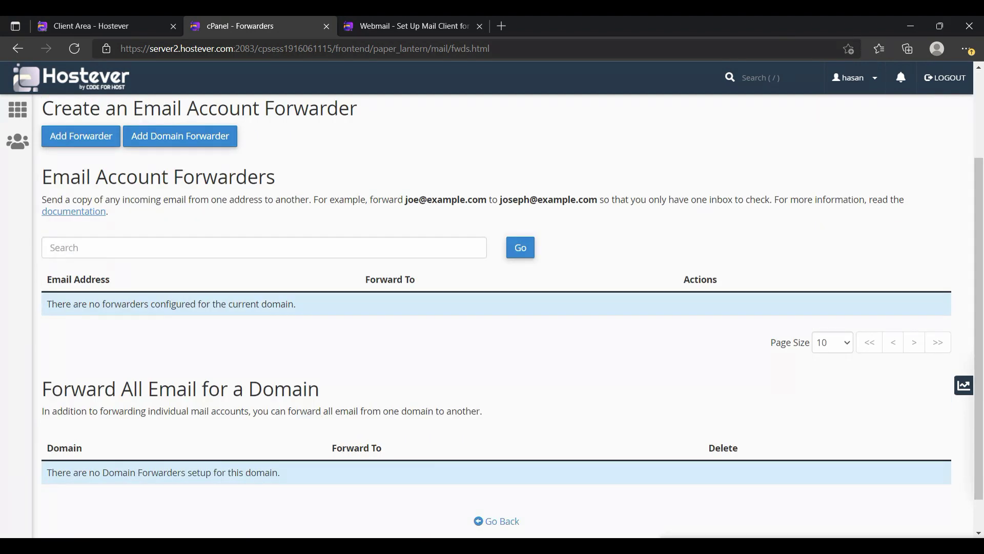
pyautogui.scroll(-1, 492, 308)
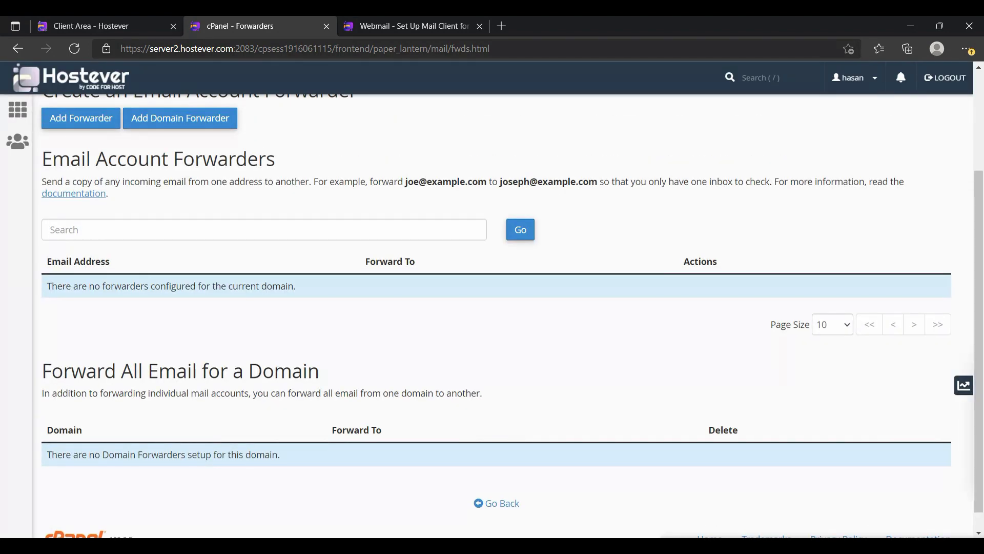
pyautogui.scroll(3, 492, 308)
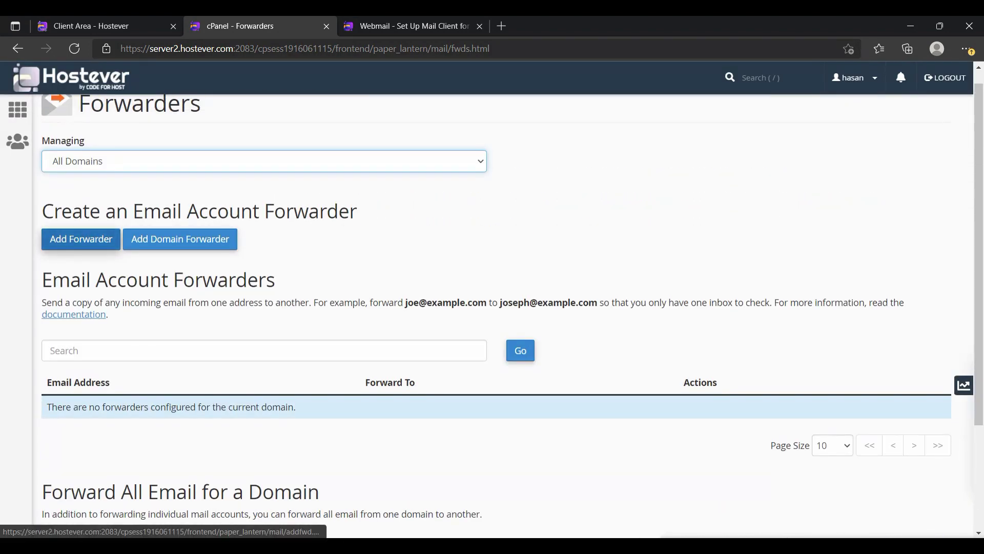
pyautogui.click(81, 239)
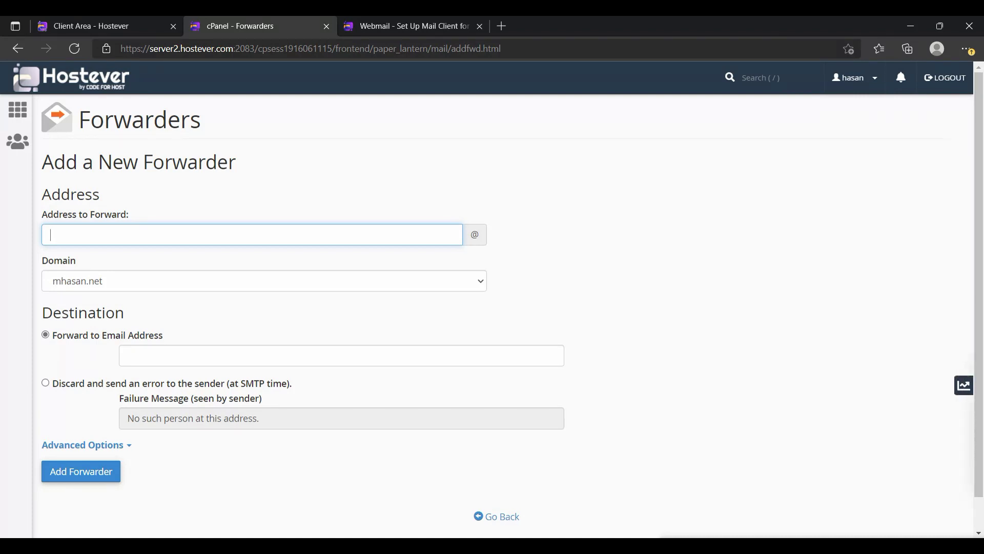
pyautogui.click(154, 235)
pyautogui.write('admin')
pyautogui.click(342, 356)
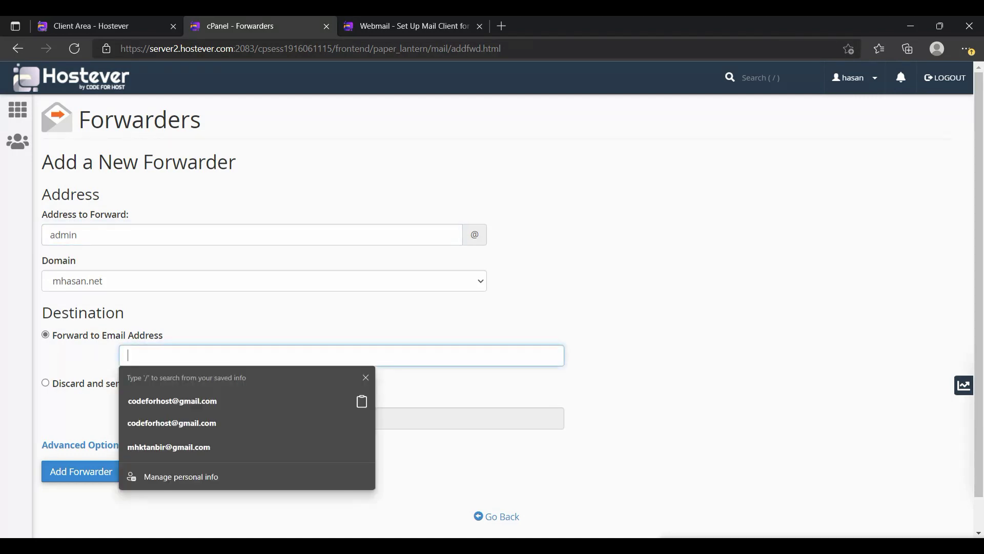
pyautogui.press('Down')
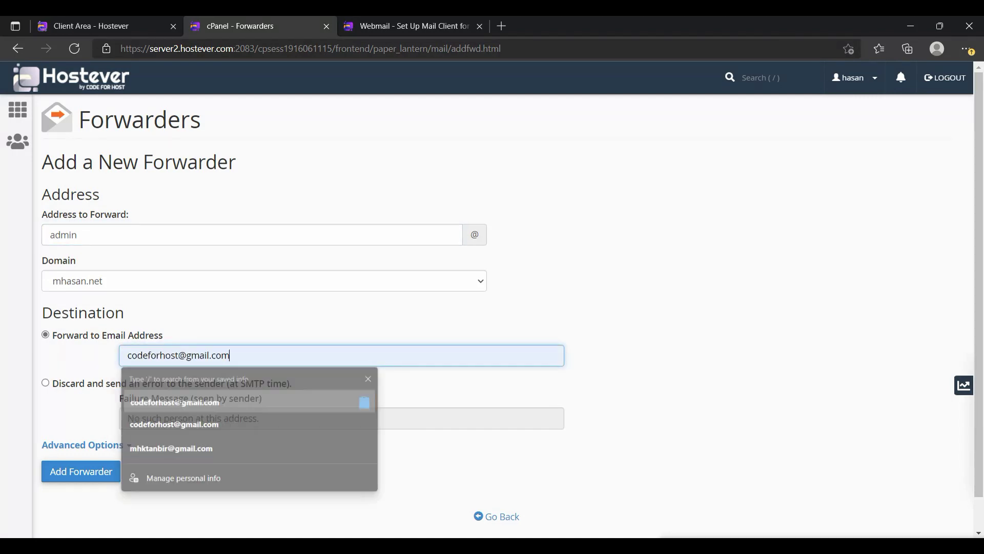
pyautogui.press('Return')
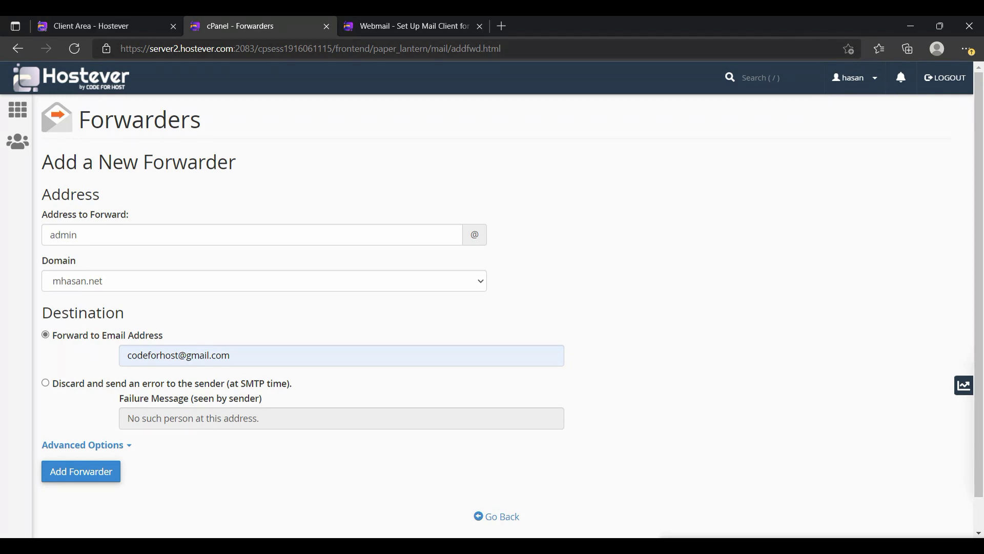
pyautogui.click(497, 517)
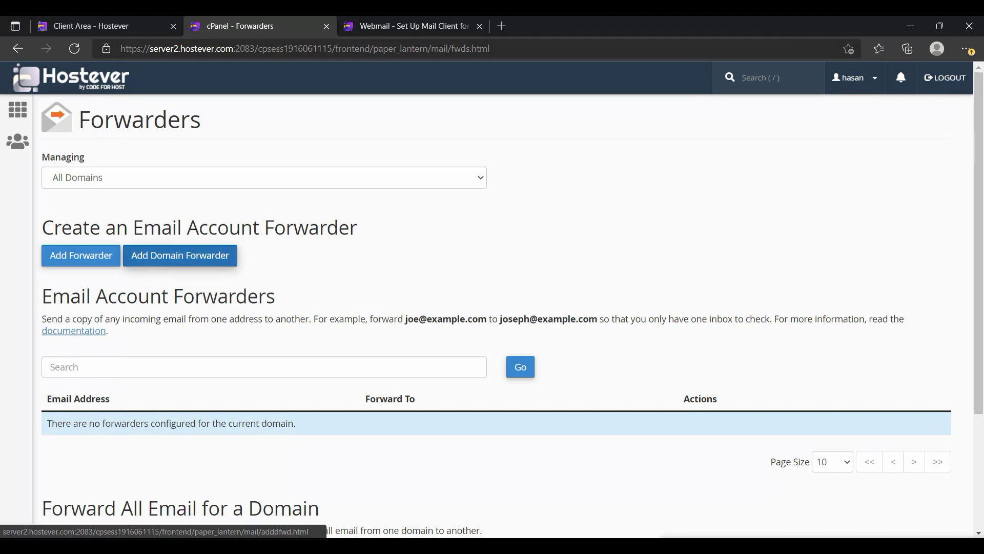
pyautogui.click(180, 256)
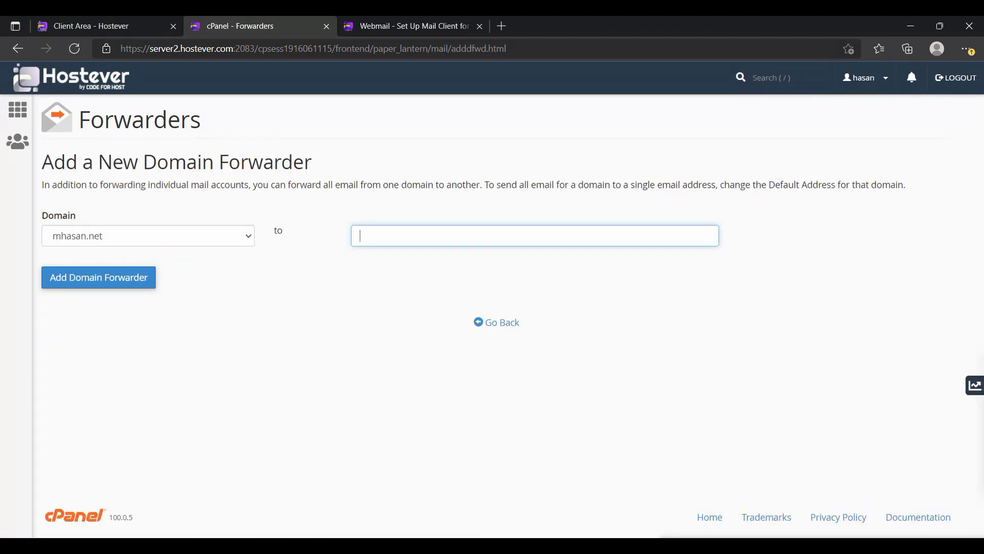
pyautogui.click(148, 236)
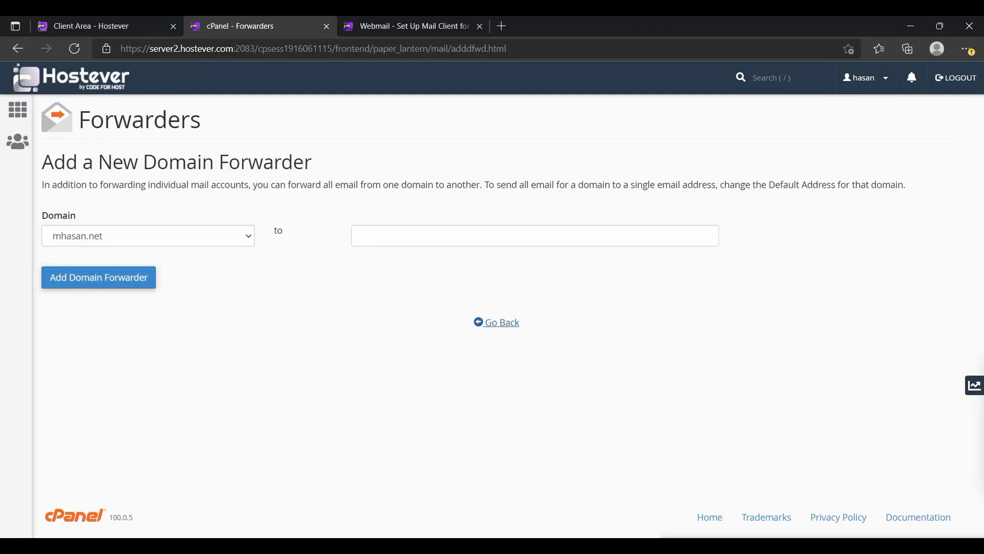
pyautogui.click(497, 322)
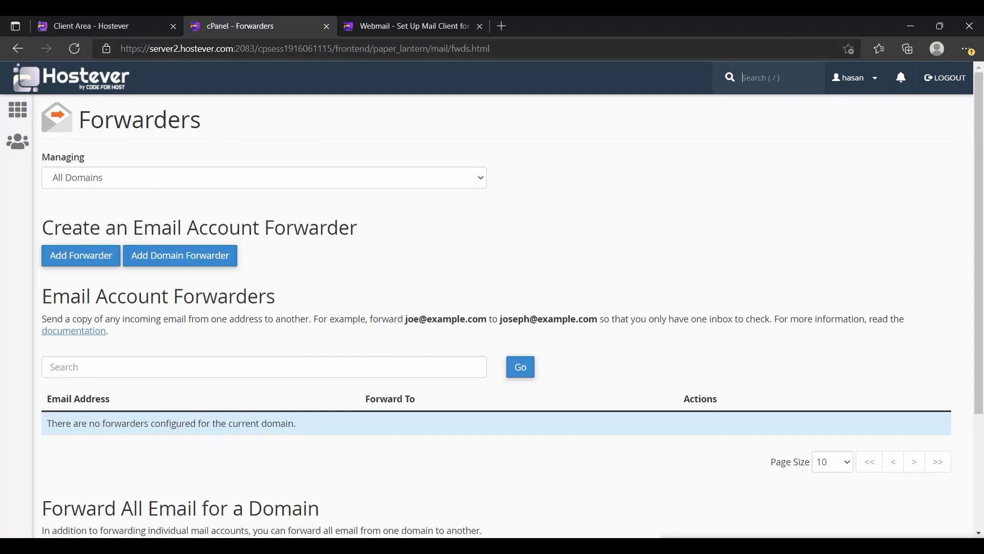
pyautogui.scroll(-3, 492, 308)
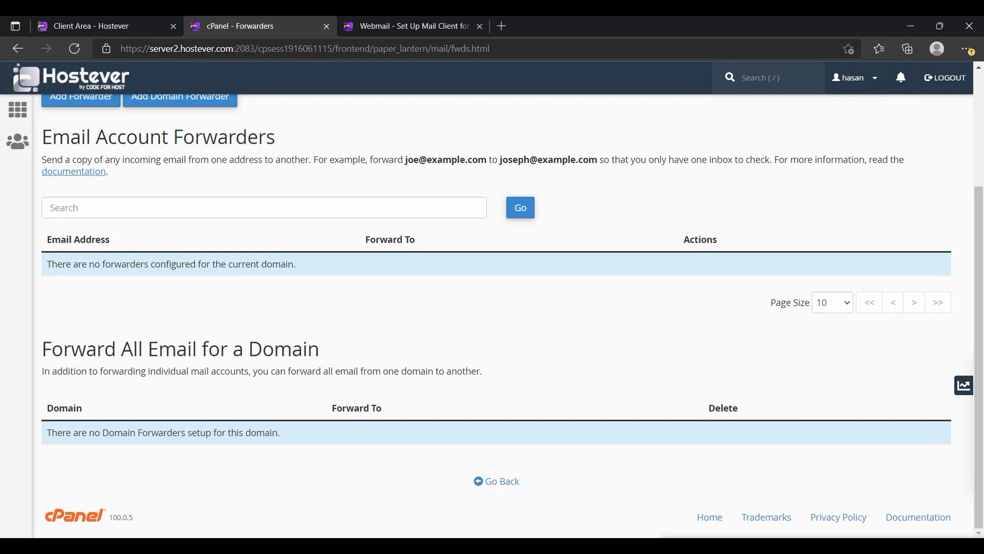
pyautogui.scroll(3, 743, 77)
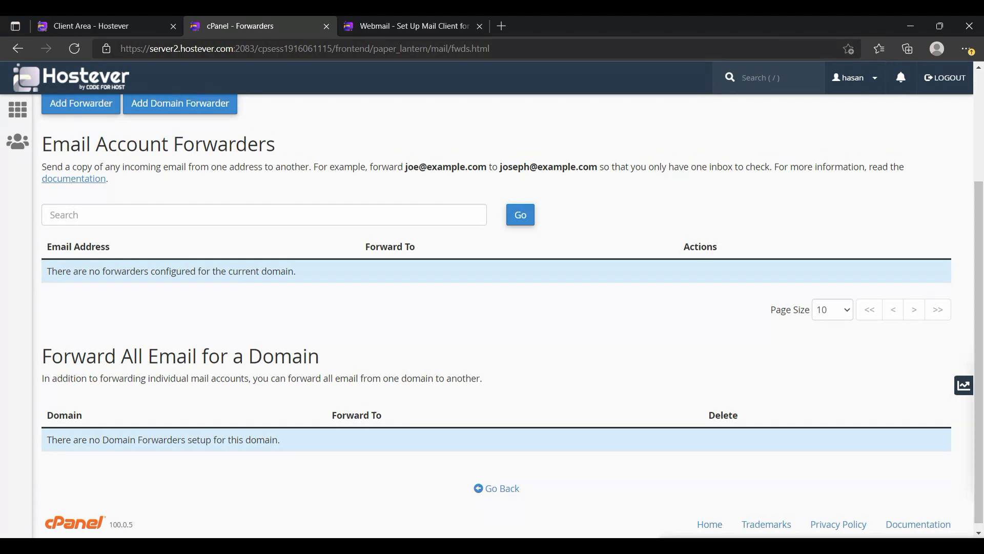